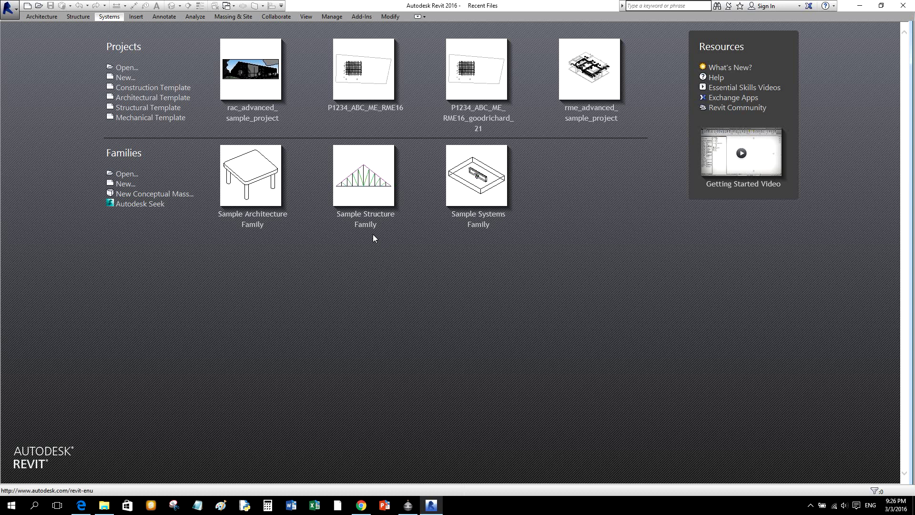
# Open the project rac_advanced_sample_project.rvt from the Revit 2016 Samples folder.
pyautogui.click(129, 71)
pyautogui.click(129, 71)
pyautogui.click(129, 71)
pyautogui.click(128, 69)
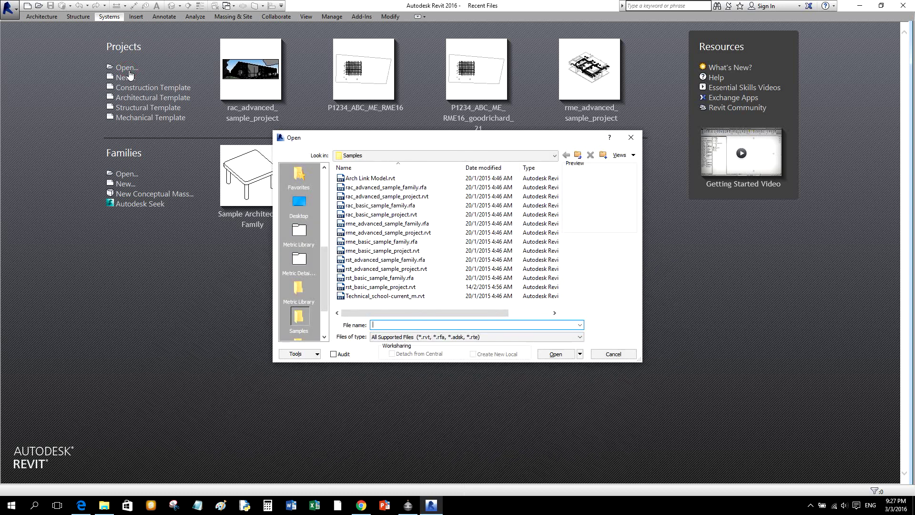
pyautogui.click(532, 157)
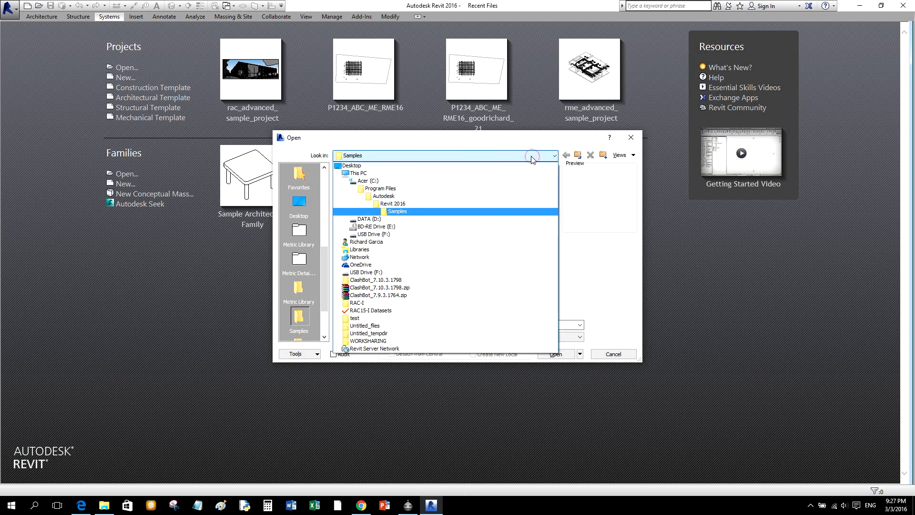
pyautogui.click(398, 181)
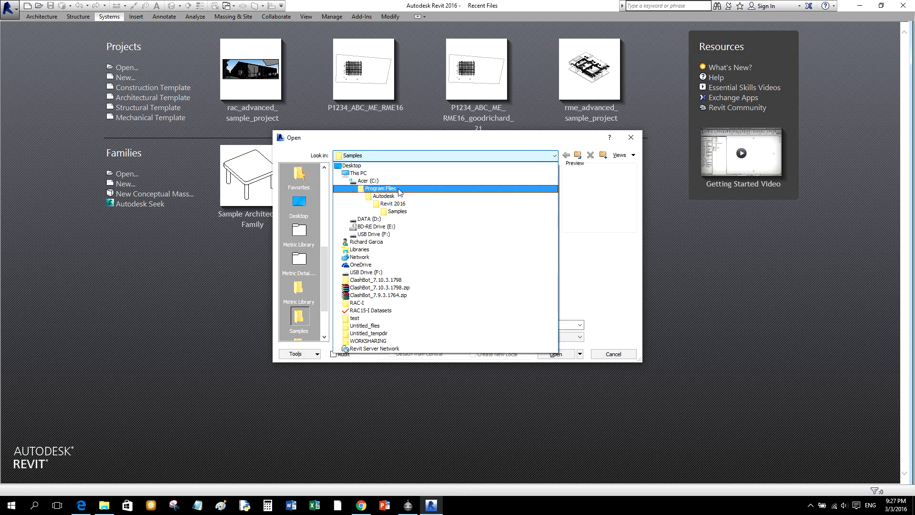
pyautogui.click(398, 190)
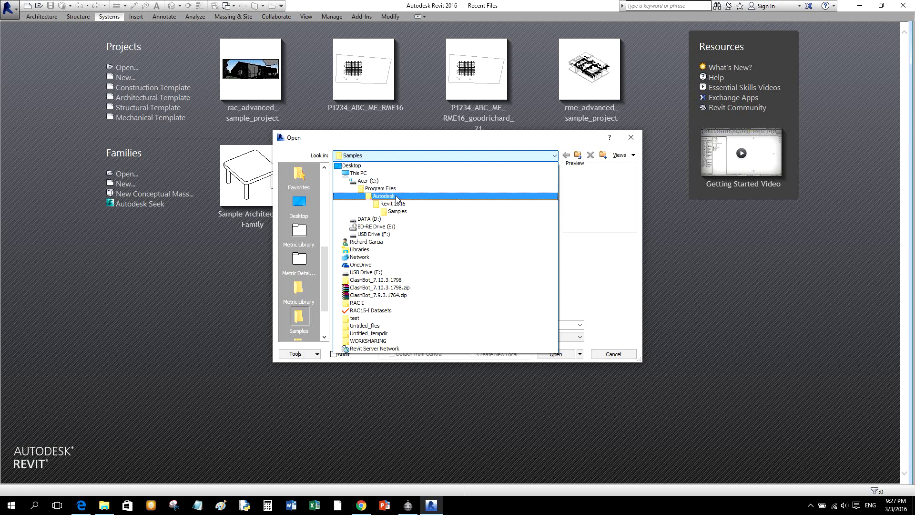
pyautogui.click(401, 204)
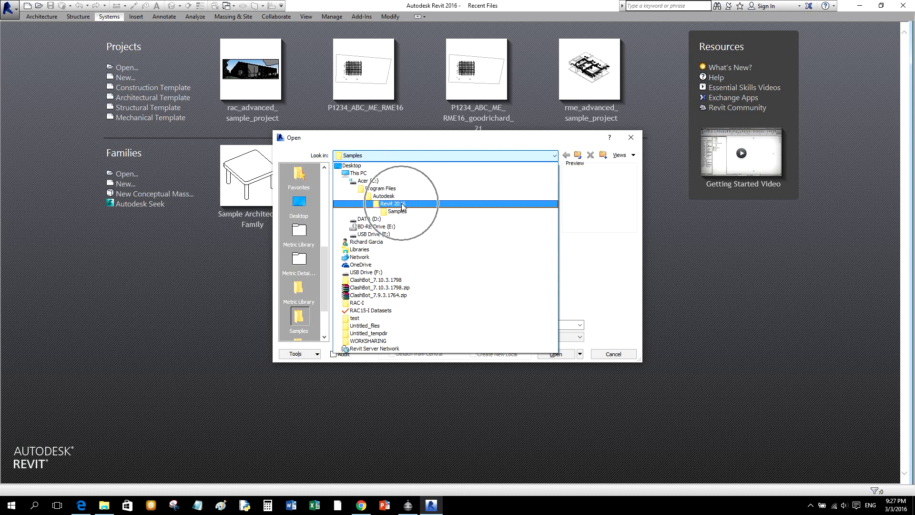
pyautogui.click(399, 211)
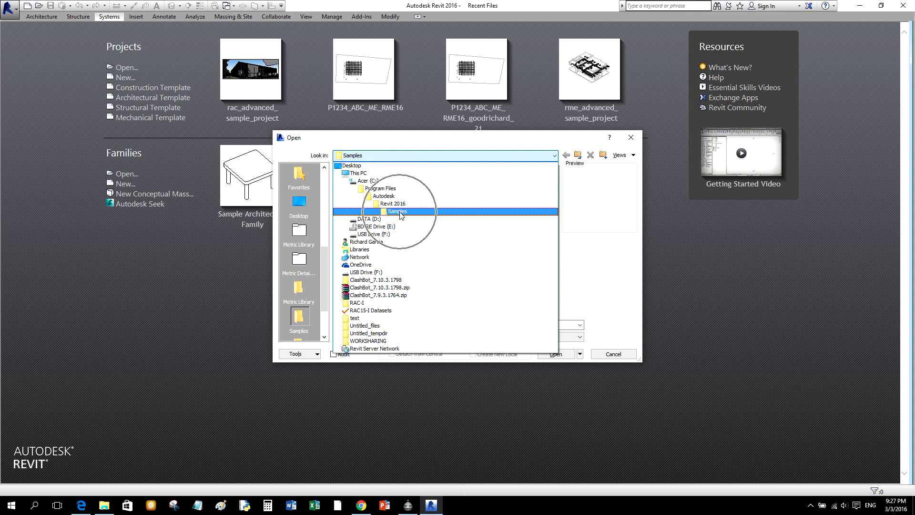
pyautogui.click(372, 159)
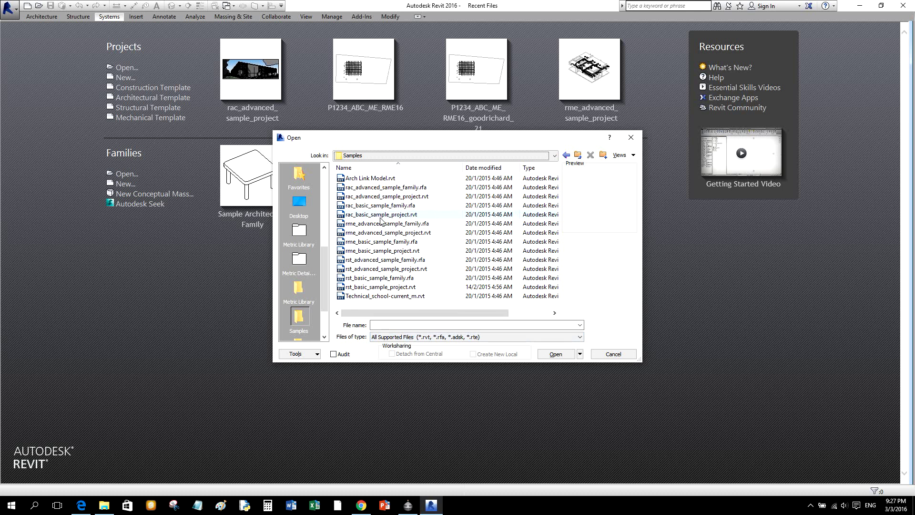
pyautogui.click(354, 196)
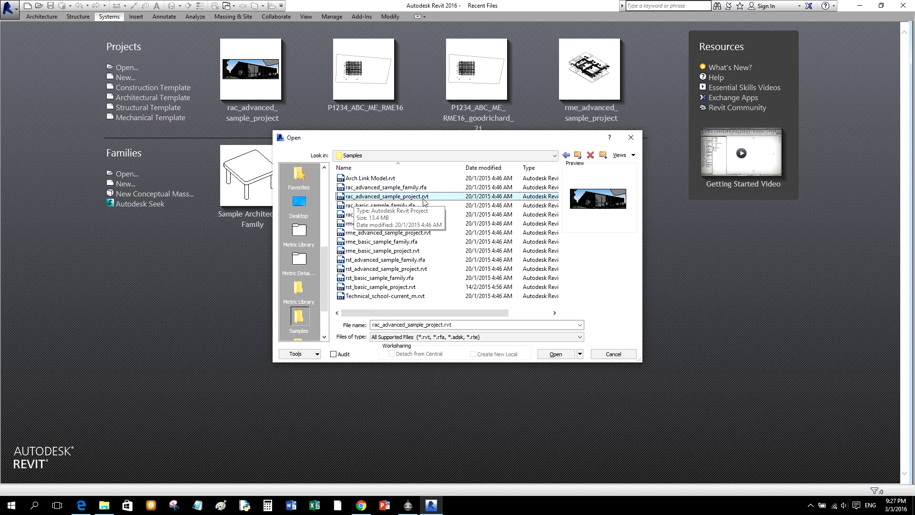
pyautogui.click(423, 201)
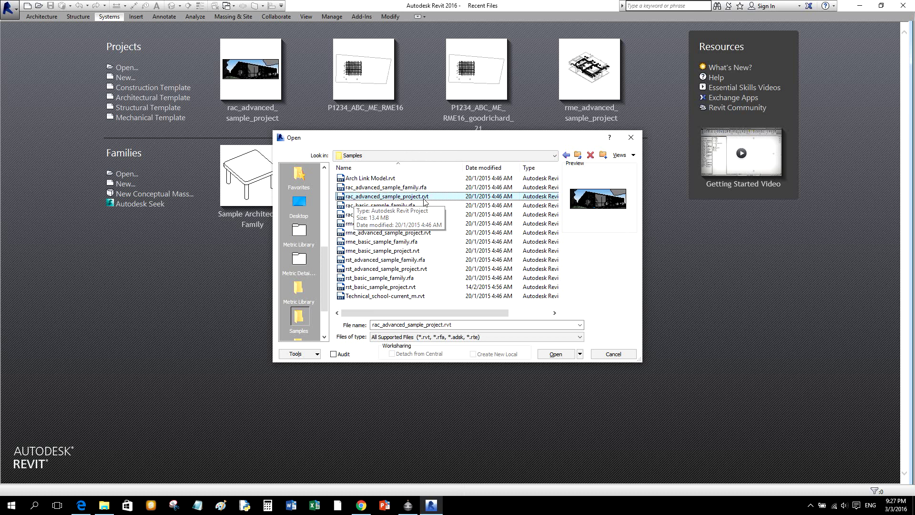
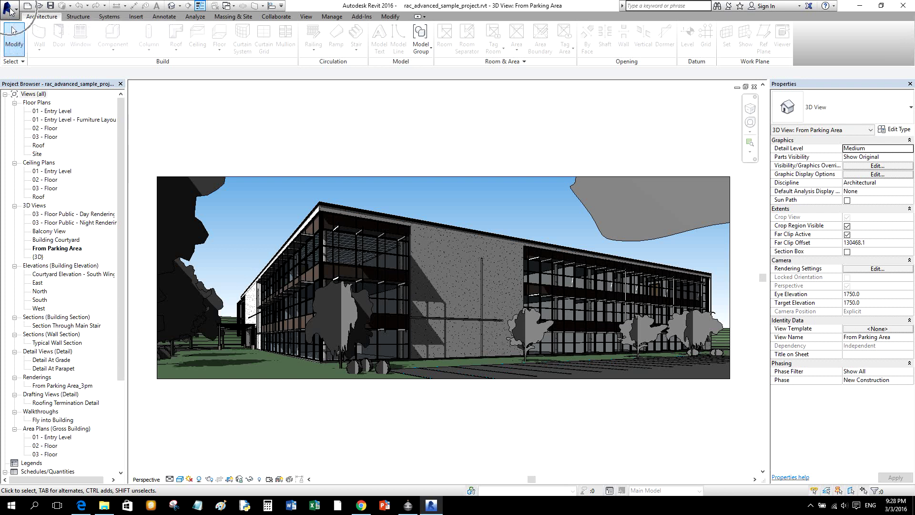
# Review the application menu's commands for new, open and export, along with its recent documents list.
pyautogui.click(10, 10)
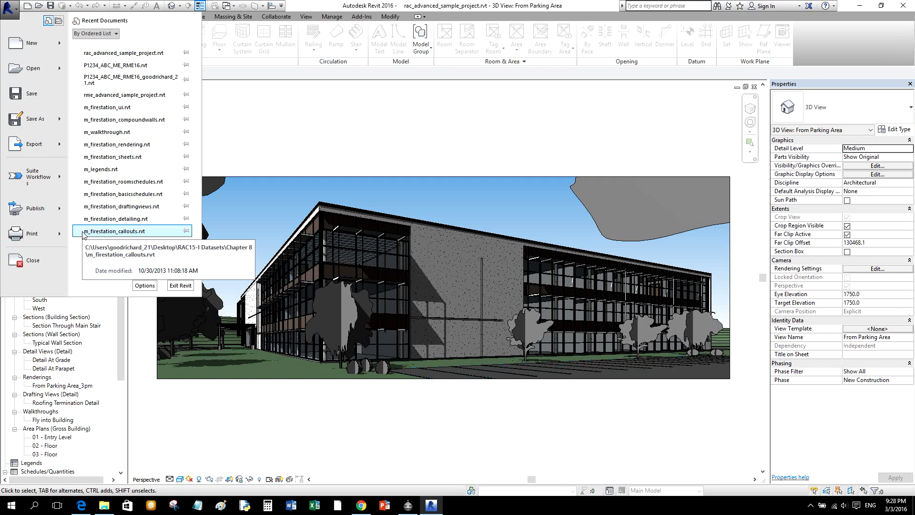
pyautogui.click(32, 48)
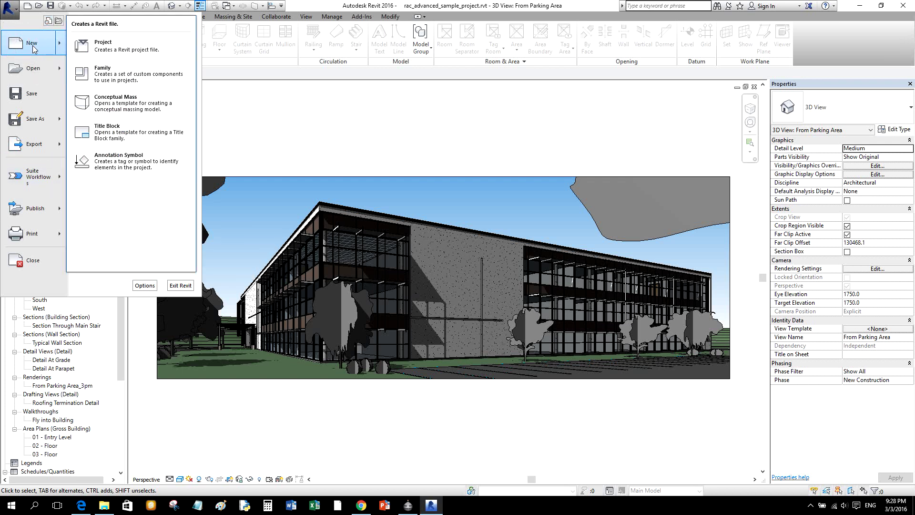
pyautogui.moveTo(29, 78)
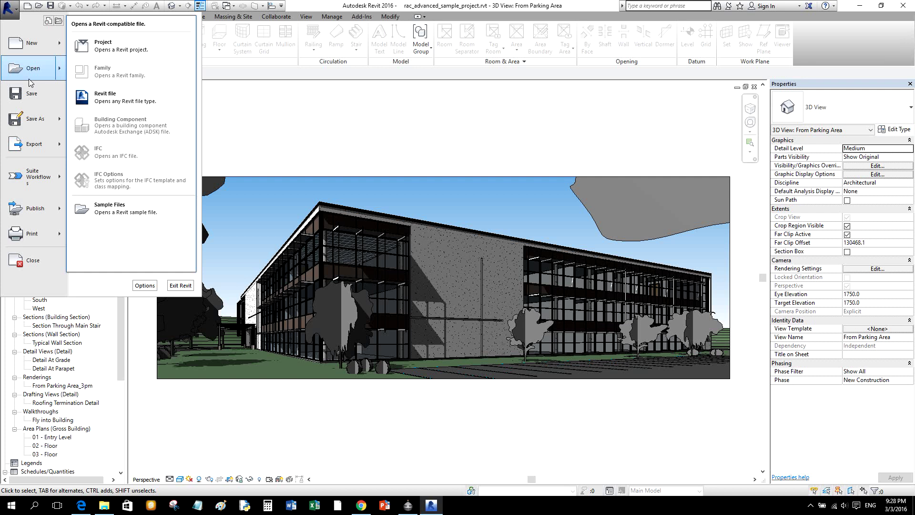
pyautogui.moveTo(41, 153)
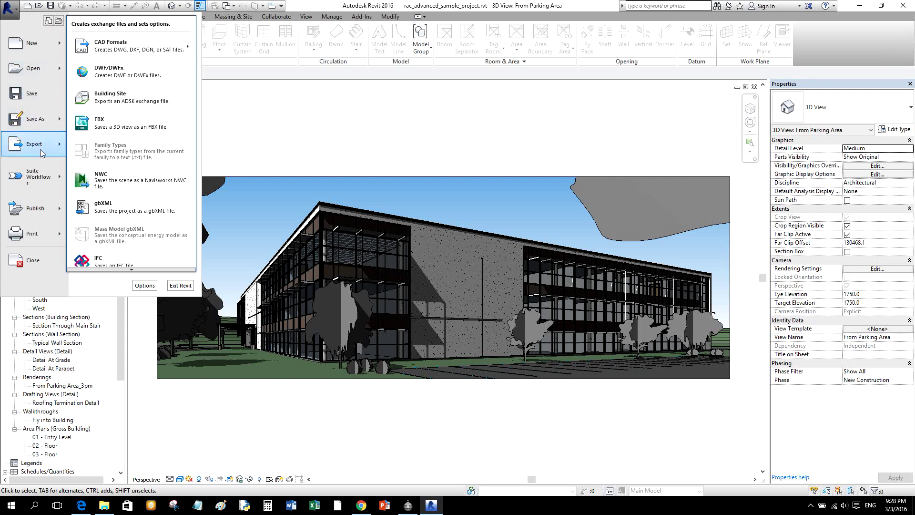
pyautogui.click(48, 21)
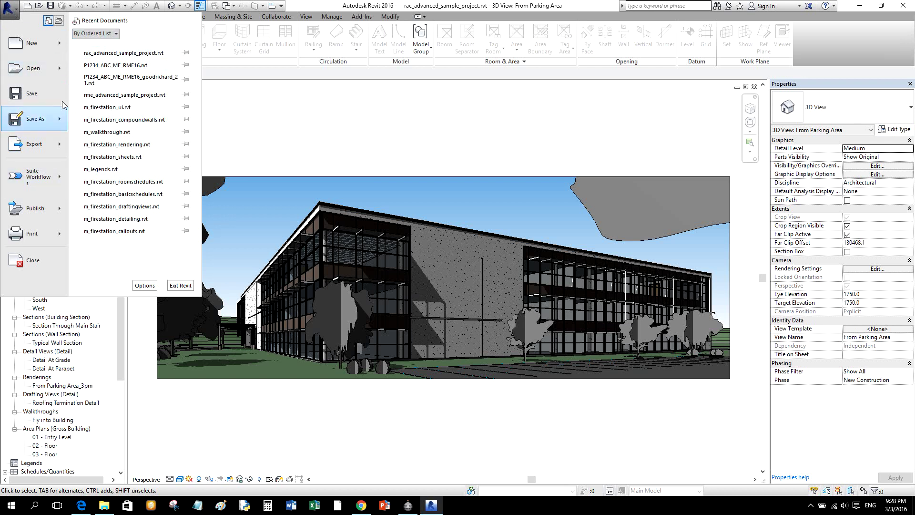
pyautogui.click(15, 7)
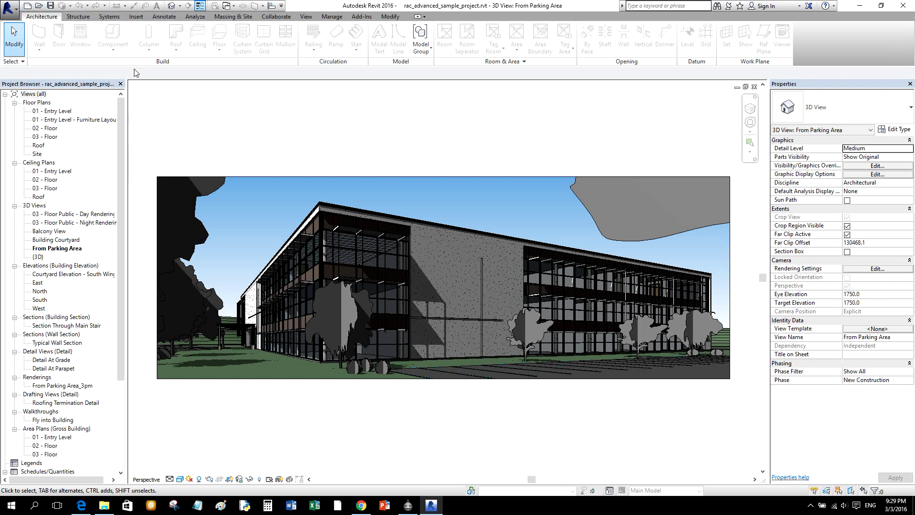
# Show the Quick Access Toolbar below the ribbon and return it above the ribbon.
pyautogui.click(282, 6)
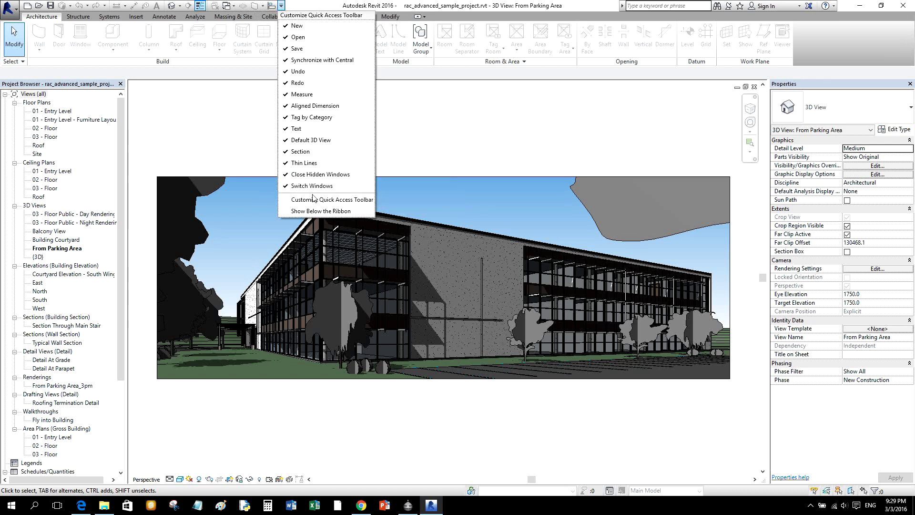
pyautogui.click(326, 213)
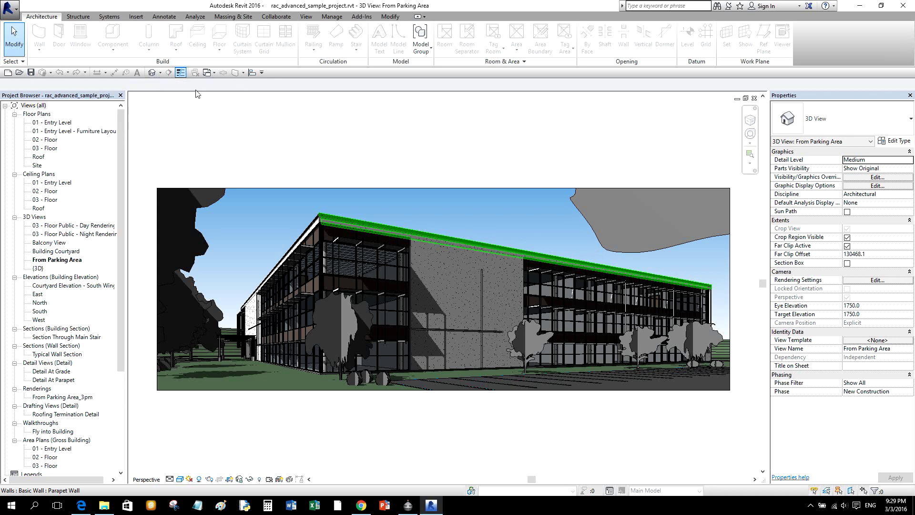
pyautogui.click(262, 72)
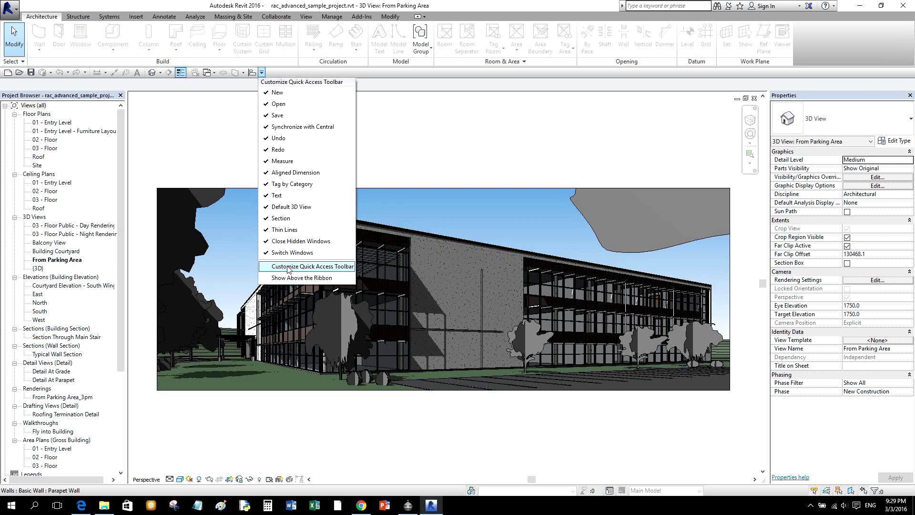
pyautogui.click(263, 73)
pyautogui.click(262, 72)
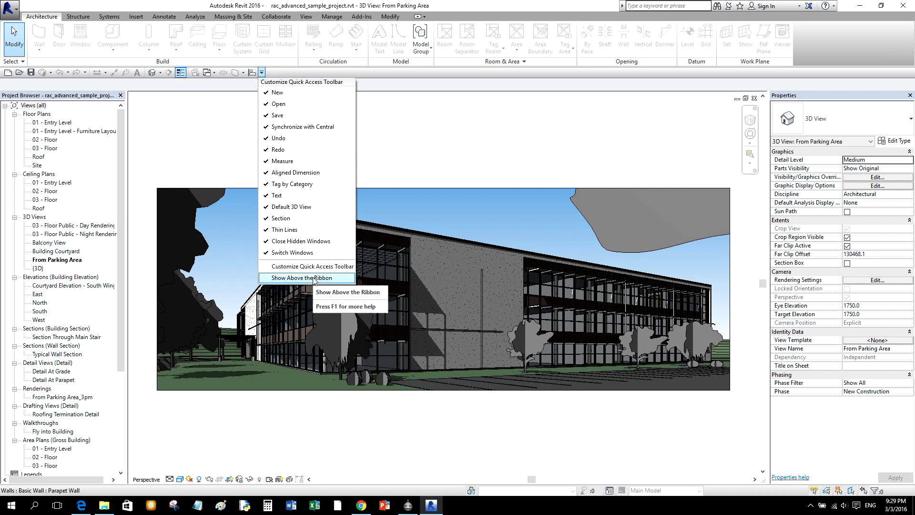
pyautogui.click(313, 278)
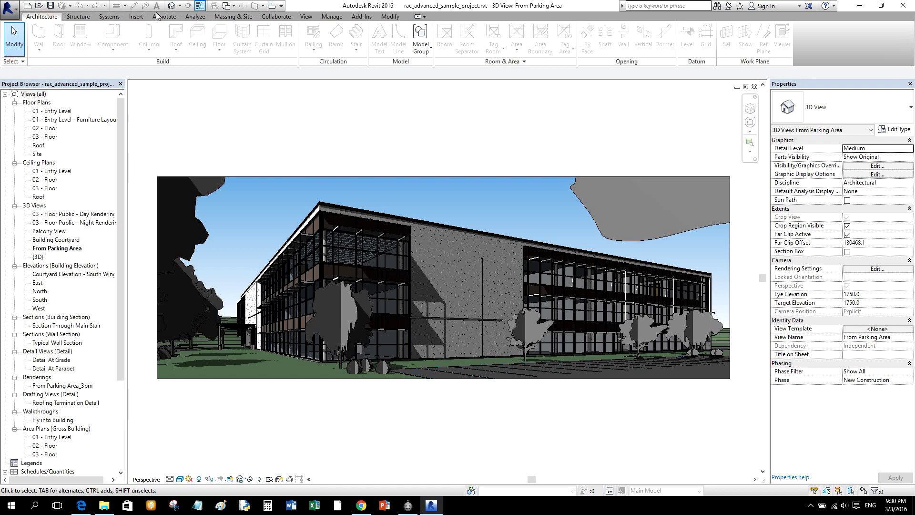
# Examine the Structure, Systems, Insert, Annotate and Architecture tools on the ribbon, including the Build and Circulation groups.
pyautogui.click(77, 18)
pyautogui.click(109, 17)
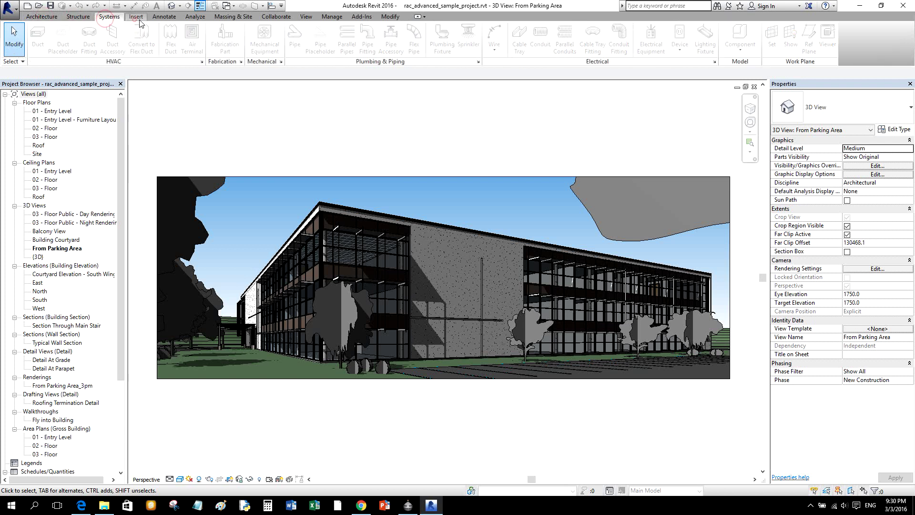
pyautogui.click(136, 17)
pyautogui.click(162, 17)
pyautogui.click(43, 17)
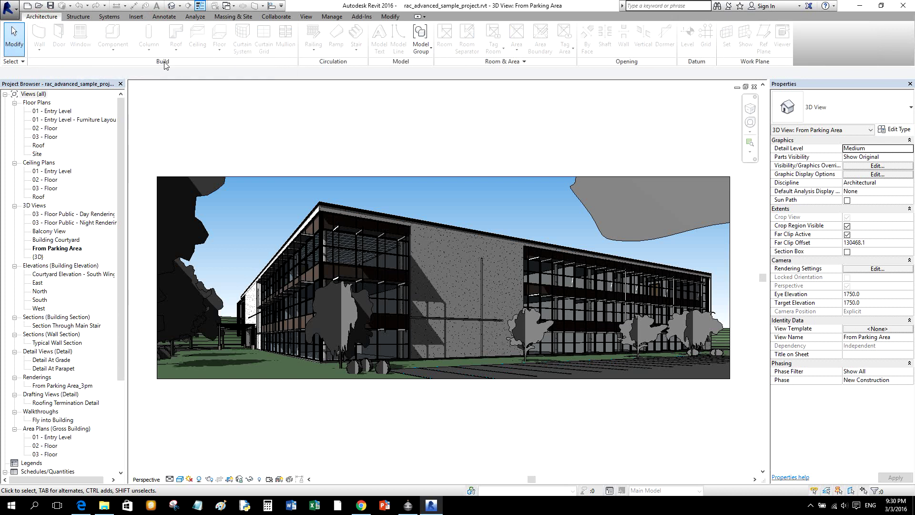
pyautogui.click(165, 64)
pyautogui.click(332, 67)
# Cycle the ribbon through its minimized states of panel buttons, panel titles and tabs, back to the full ribbon.
pyautogui.click(421, 17)
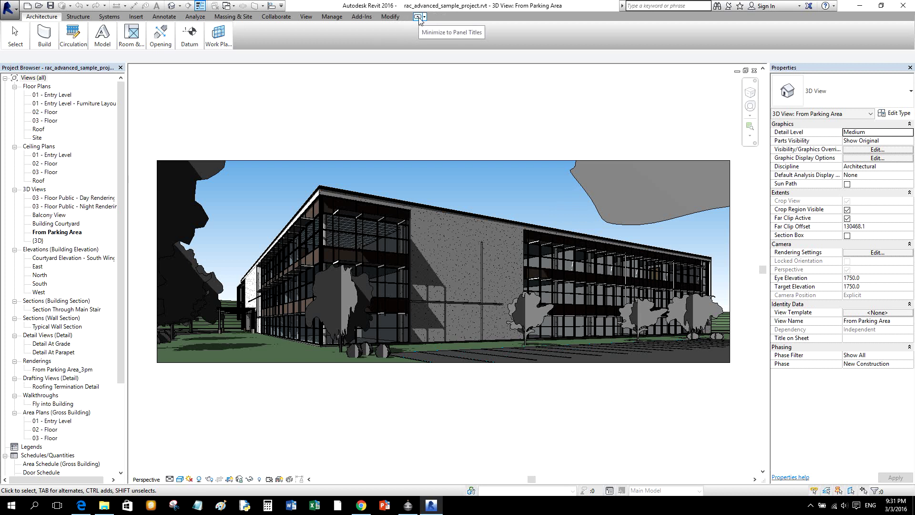
pyautogui.click(418, 18)
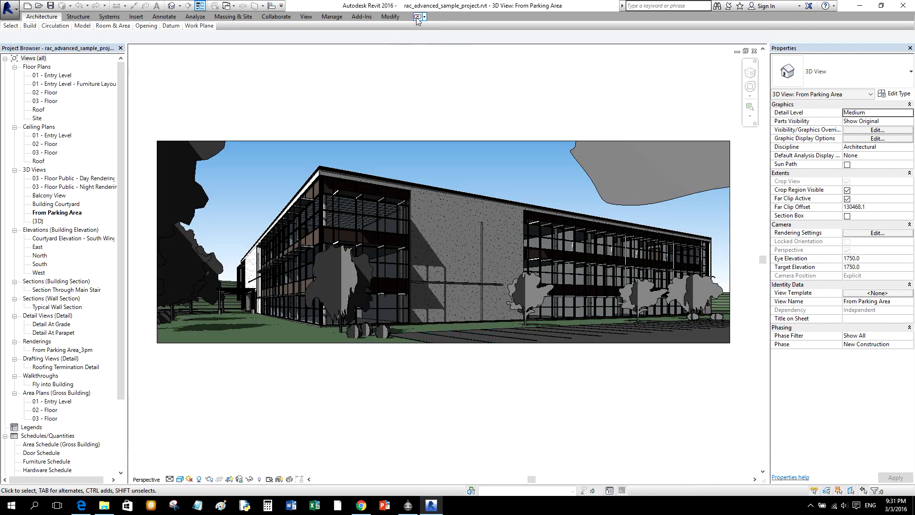
pyautogui.click(418, 18)
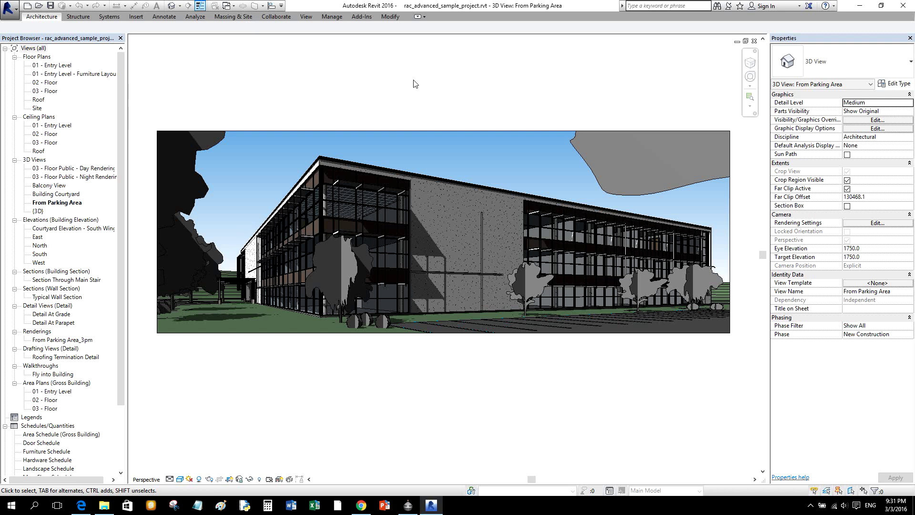
pyautogui.click(417, 17)
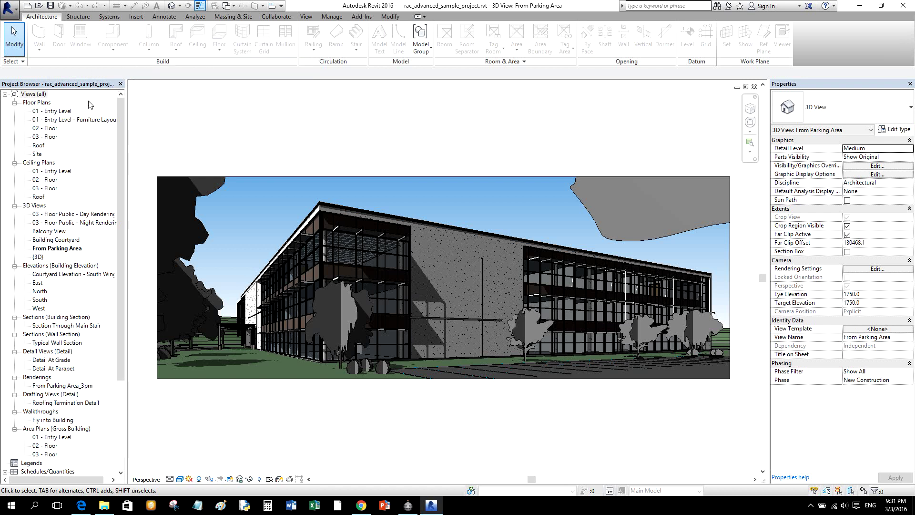
# Set the tooltip assistance to Normal in the user interface options and accept the settings.
pyautogui.click(10, 12)
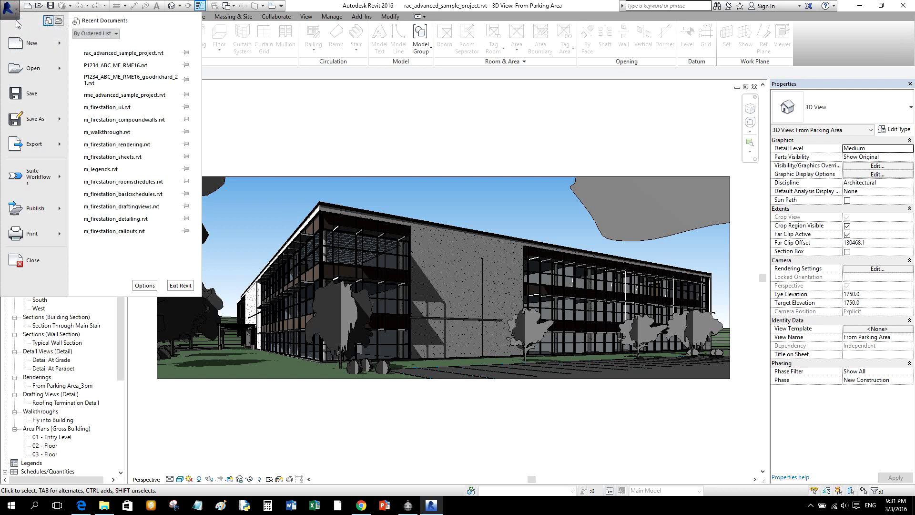
pyautogui.click(145, 286)
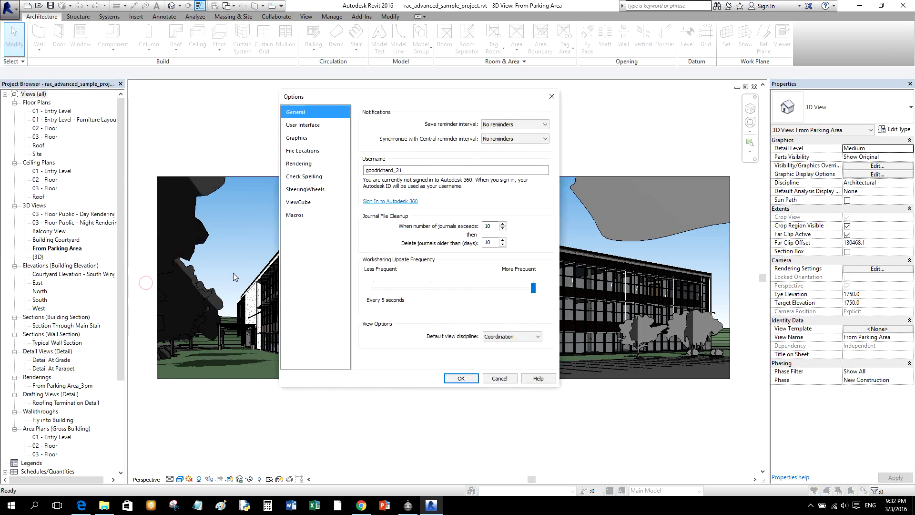
pyautogui.click(308, 130)
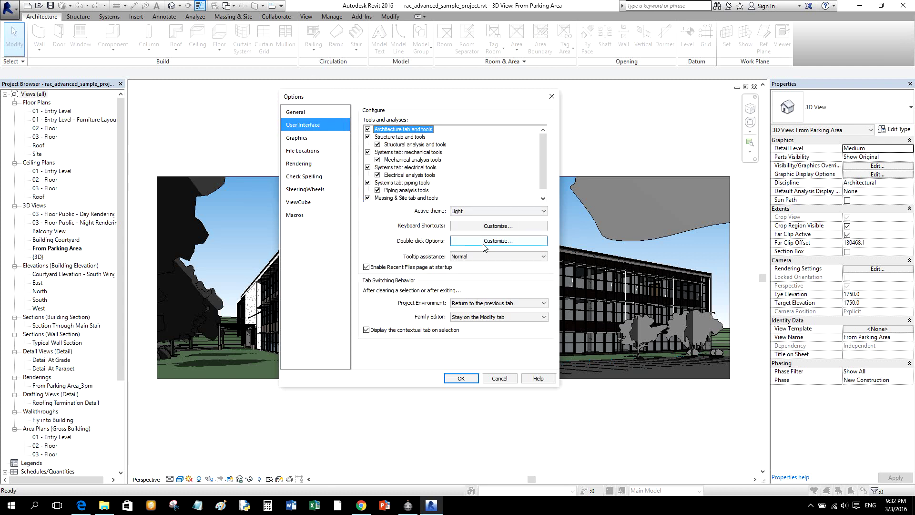
pyautogui.click(464, 257)
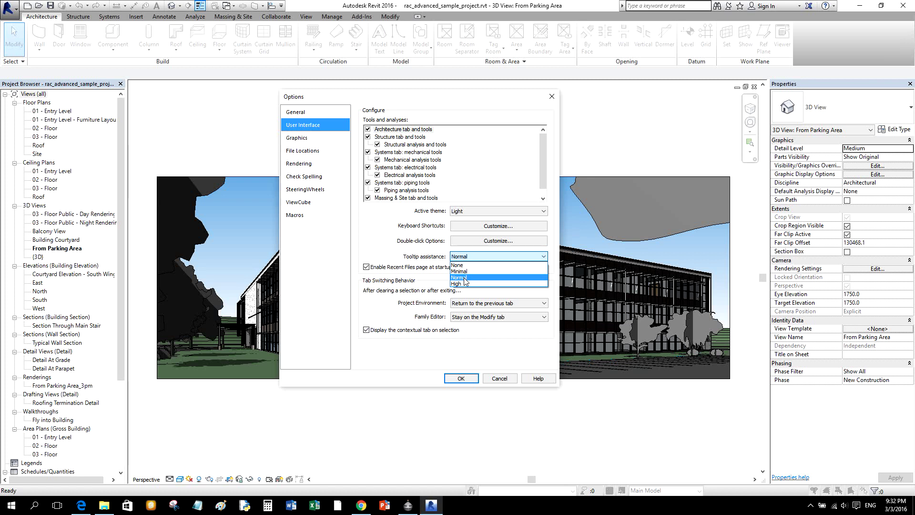
pyautogui.click(465, 279)
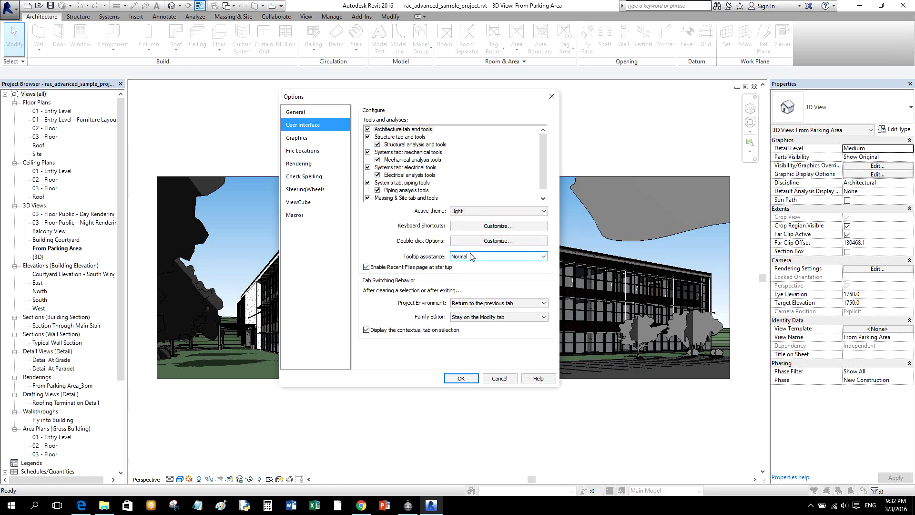
pyautogui.click(465, 380)
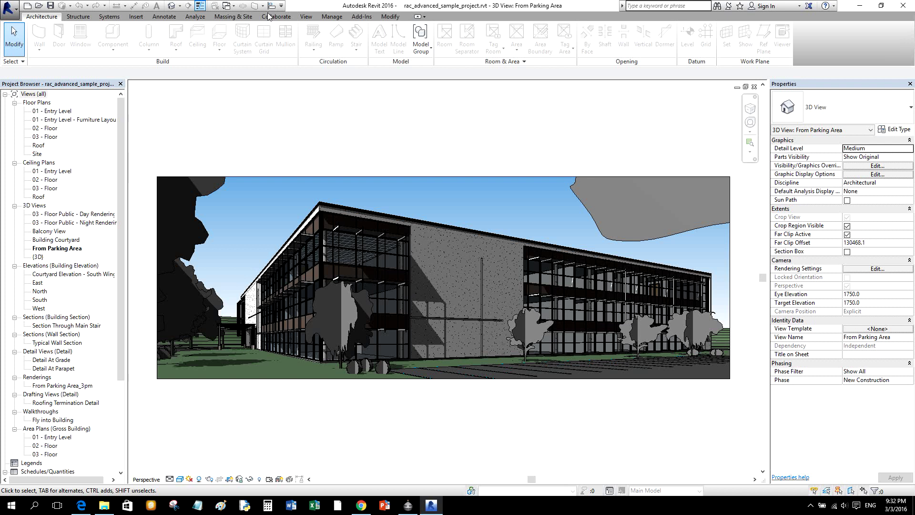
# Collapse the Floor Plans, Ceiling Plans and 3D Views groups in the Project Browser and expand them again.
pyautogui.click(31, 86)
pyautogui.click(15, 103)
pyautogui.click(14, 111)
pyautogui.click(14, 119)
pyautogui.click(14, 120)
pyautogui.click(14, 111)
pyautogui.click(14, 102)
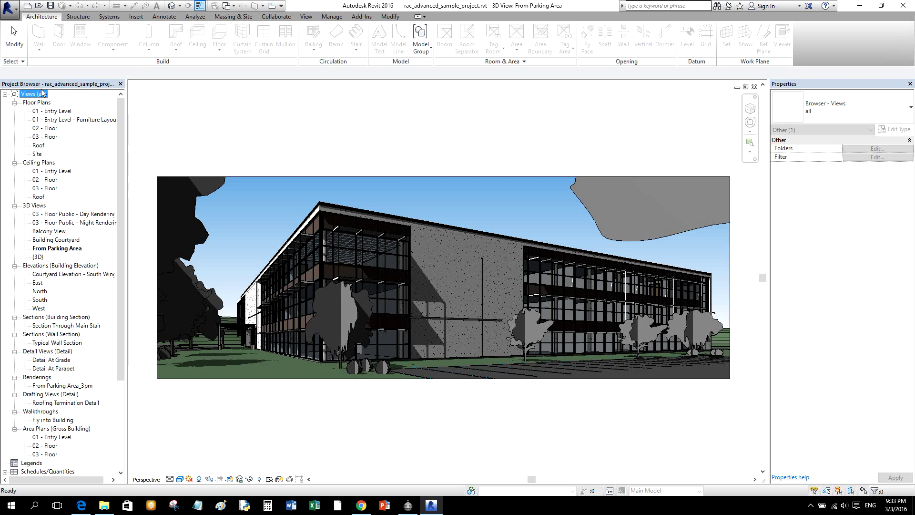
# Open the 01 - Entry Level floor plan view from the Project Browser.
pyautogui.click(52, 111)
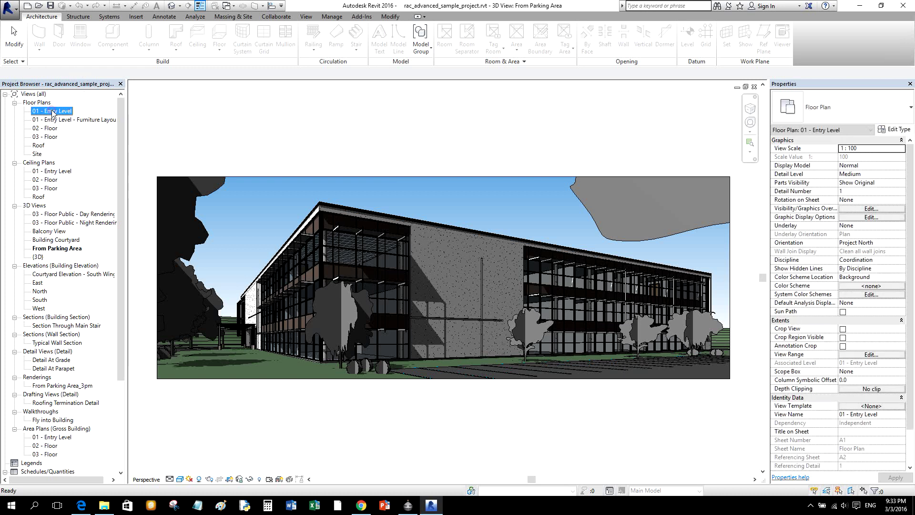
pyautogui.doubleClick(57, 115)
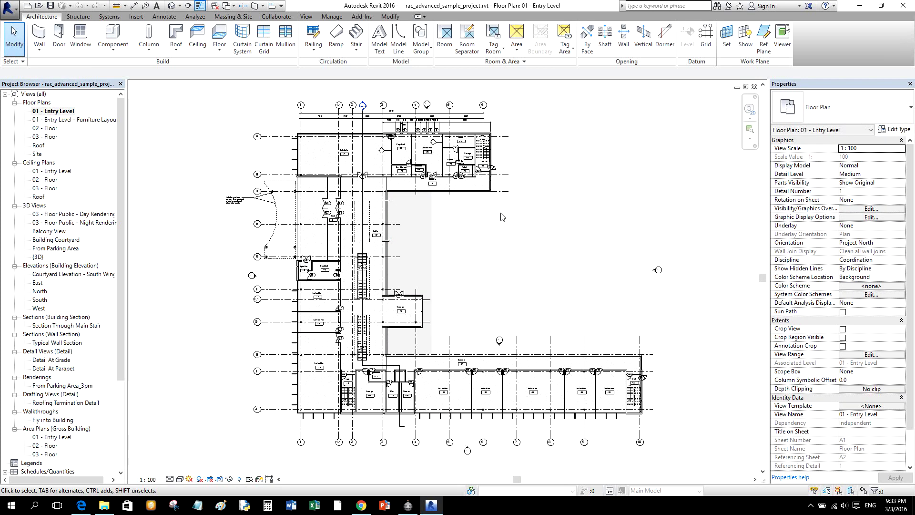
# Close the Project Browser and display it again.
pyautogui.click(120, 85)
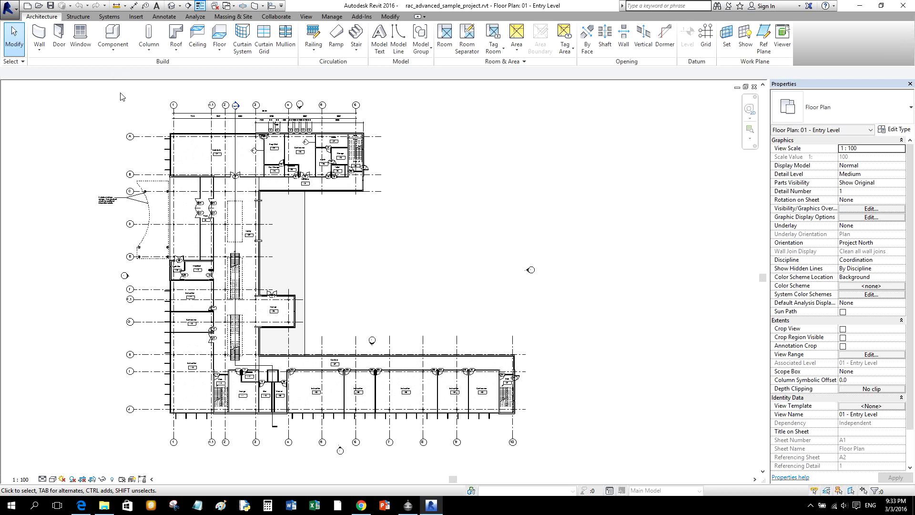
pyautogui.rightClick(448, 164)
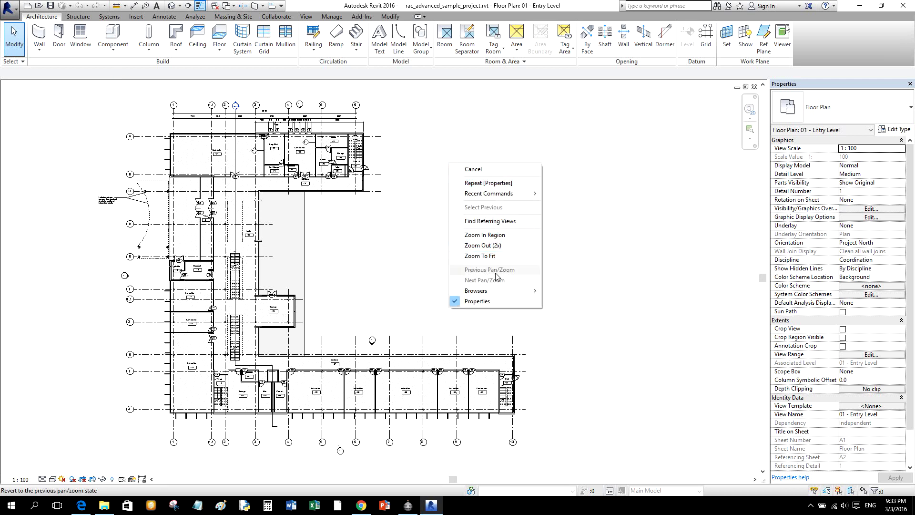
pyautogui.moveTo(496, 291)
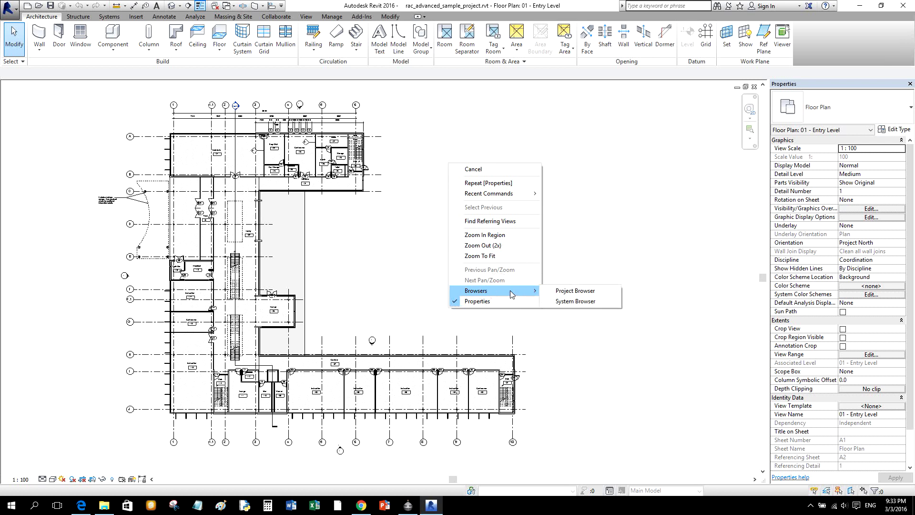
pyautogui.click(573, 294)
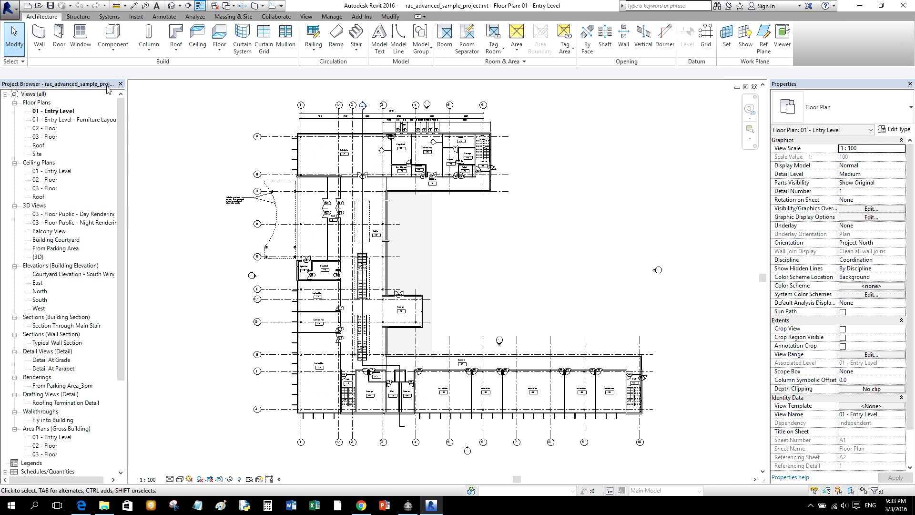
# Select door 130 at the stair to inspect its properties, and clear the selection to return to the floor plan's properties.
pyautogui.click(793, 87)
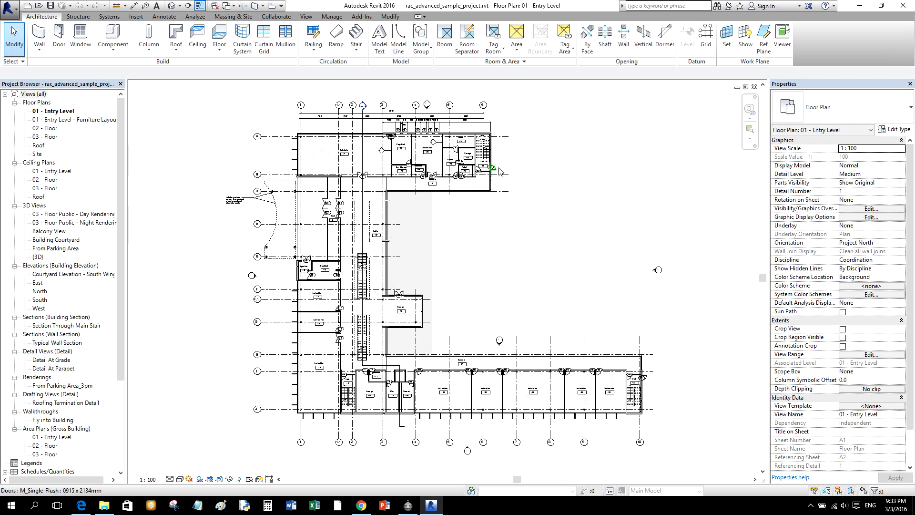
pyautogui.scroll(5, 498, 172)
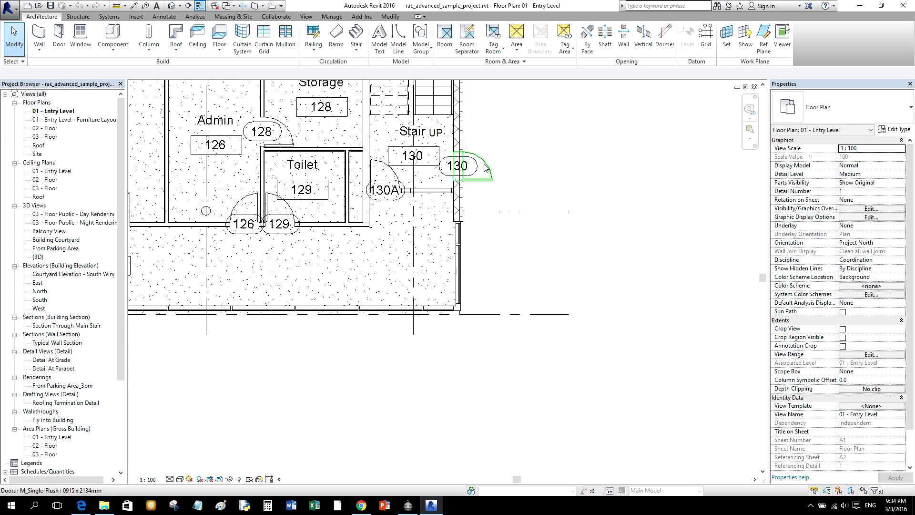
pyautogui.click(486, 166)
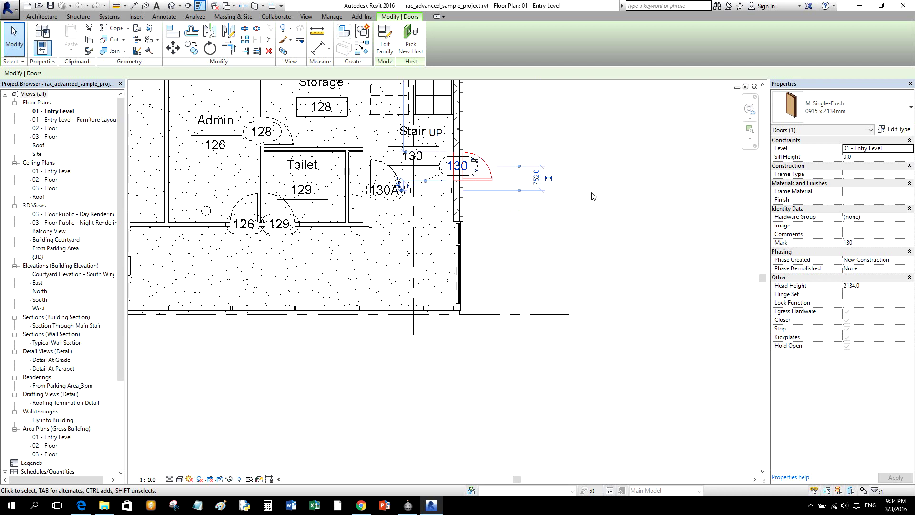
pyautogui.click(668, 139)
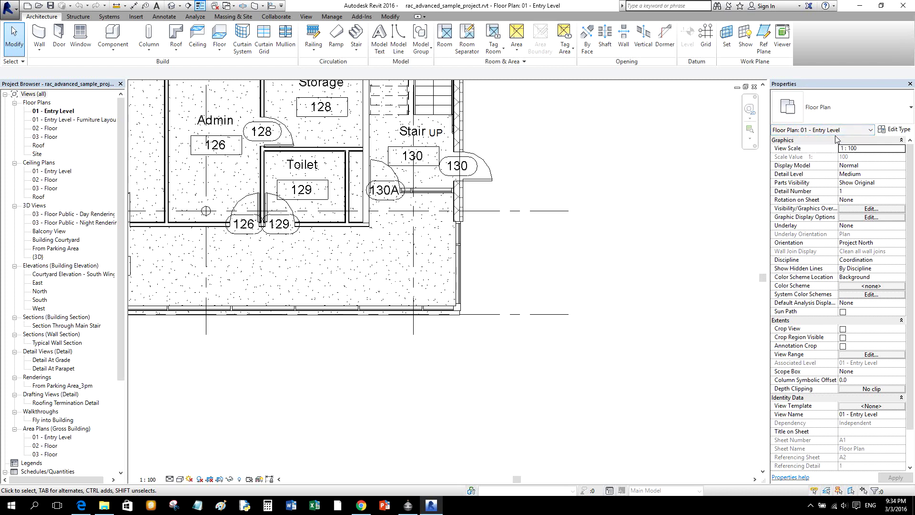
# Compare the active view's name in the title bar with the 01 - Entry Level entry in the Project Browser.
pyautogui.click(517, 9)
pyautogui.click(61, 115)
pyautogui.click(534, 9)
# Close the Properties palette and display it again.
pyautogui.press('z')
pyautogui.press('r')
pyautogui.scroll(-6, 522, 173)
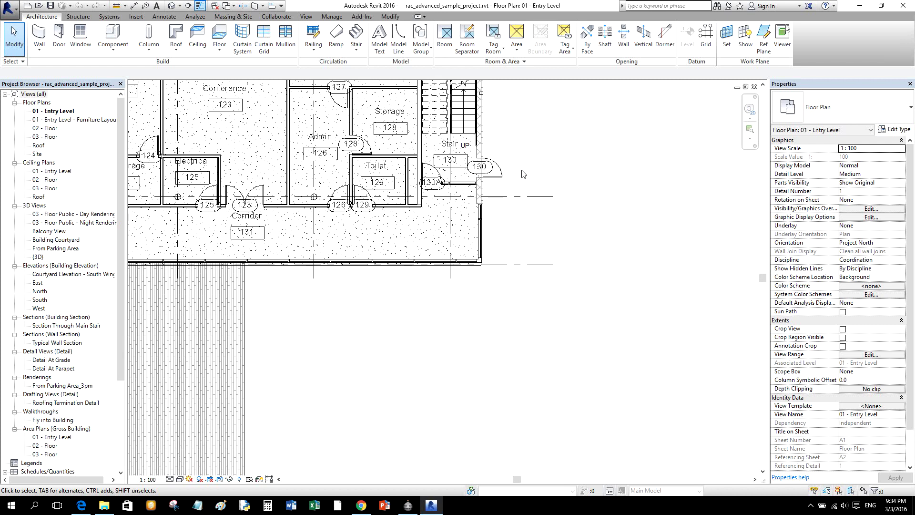
pyautogui.scroll(-3, 541, 174)
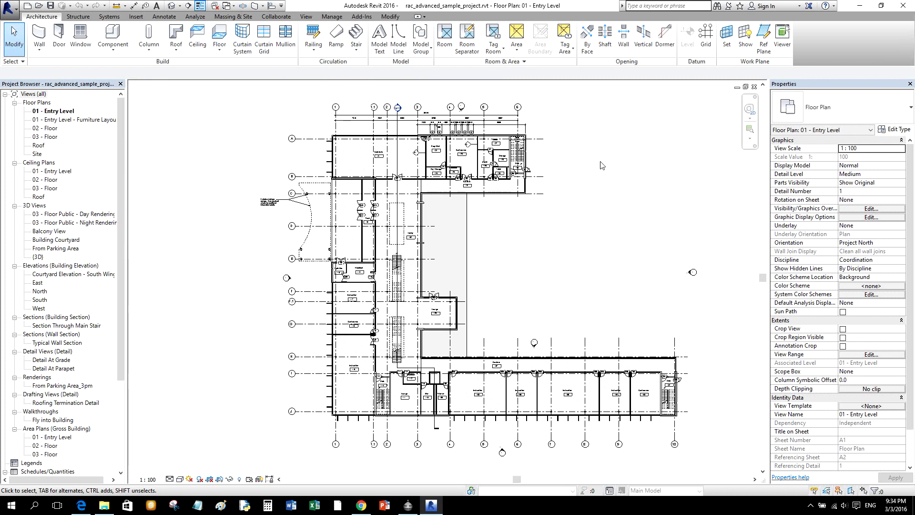
pyautogui.click(910, 84)
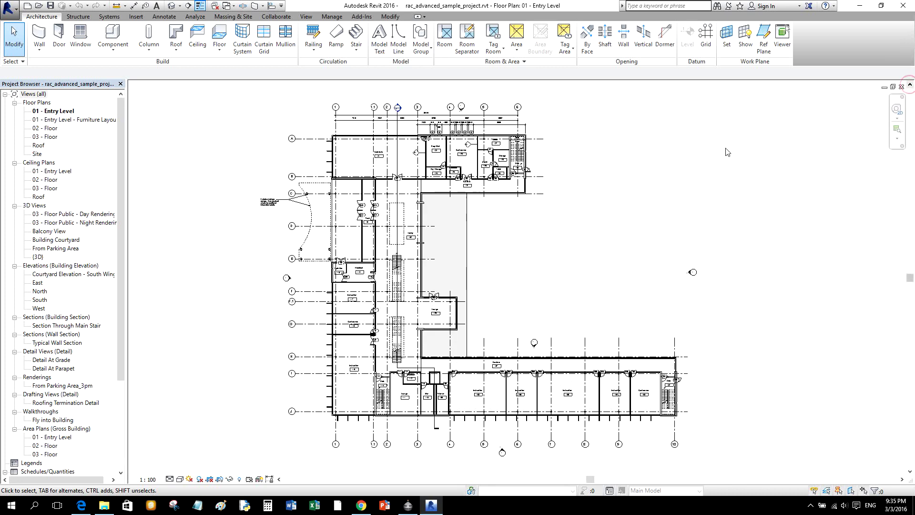
pyautogui.rightClick(732, 172)
pyautogui.click(772, 309)
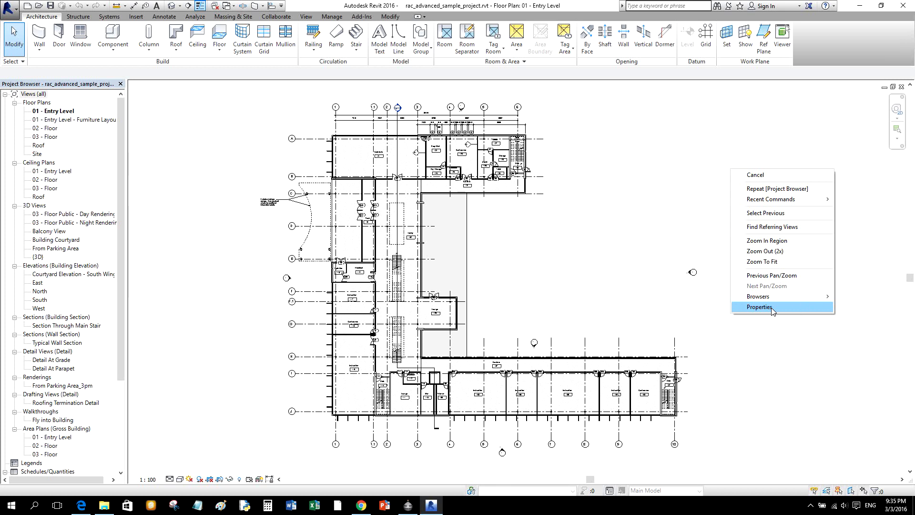
pyautogui.click(772, 309)
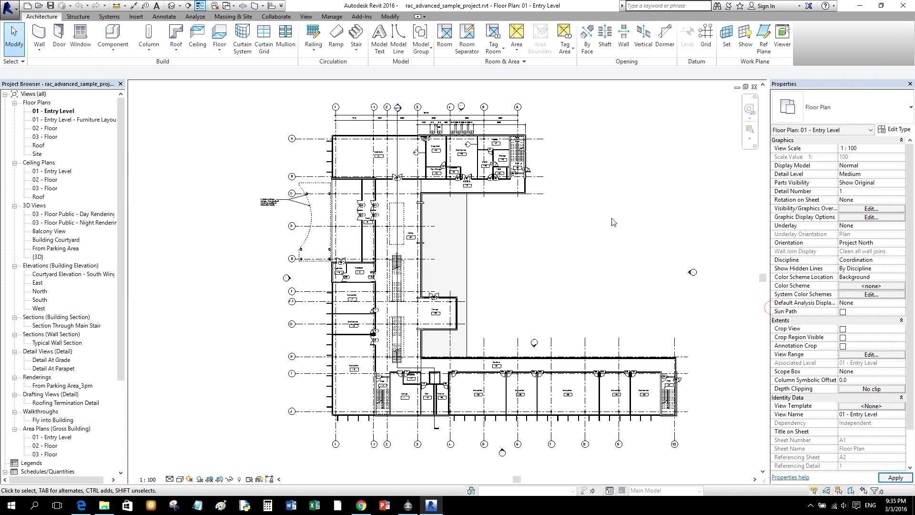
# Examine the status bar description of double door 119A at the Sprinkler room.
pyautogui.moveTo(612, 239); pyautogui.dragTo(585, 240, button='middle')
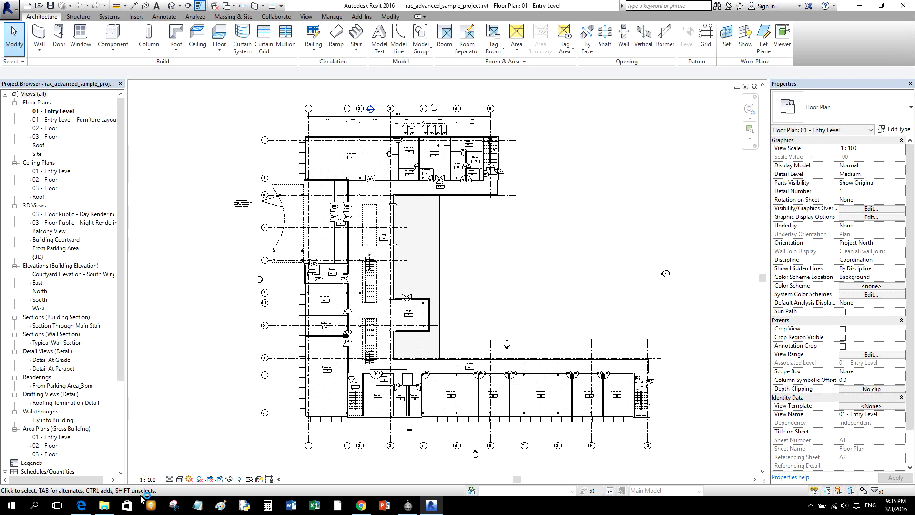
pyautogui.click(73, 492)
pyautogui.click(200, 313)
pyautogui.scroll(2, 316, 255)
pyautogui.scroll(5, 315, 255)
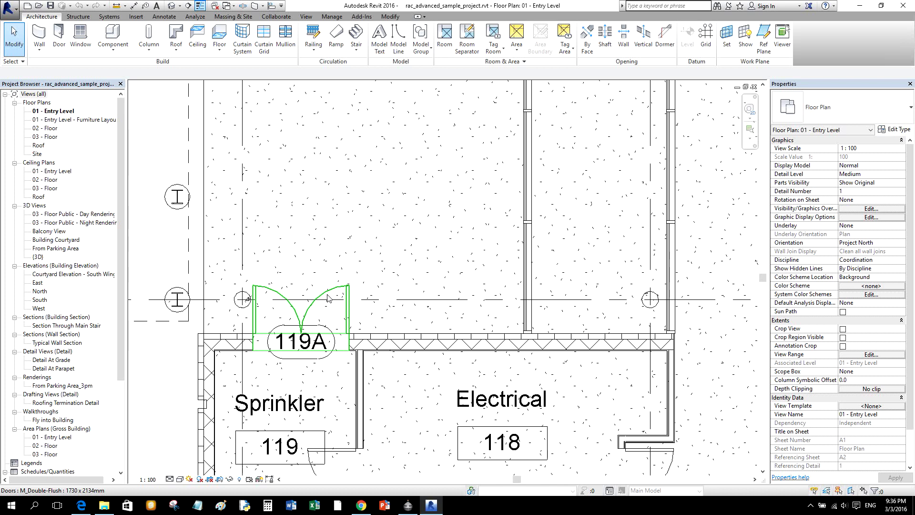
pyautogui.press('ctrl')
pyautogui.scroll(-5, 337, 289)
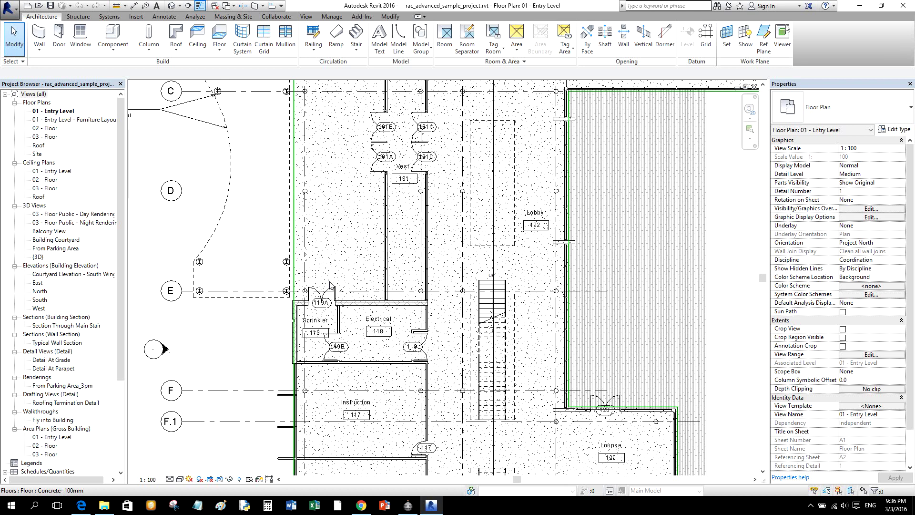
pyautogui.scroll(-5, 331, 285)
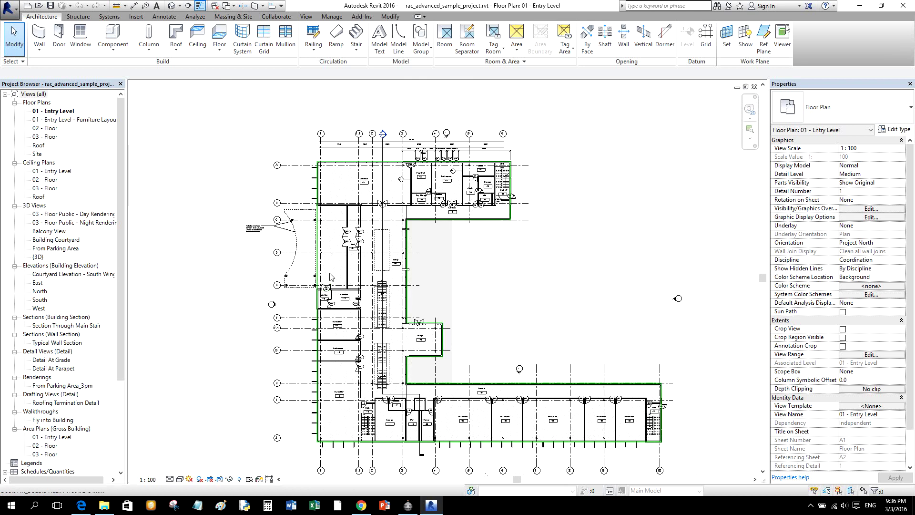
# Start the Wall tool to read its status bar prompt, and exit without placing a wall.
pyautogui.click(39, 33)
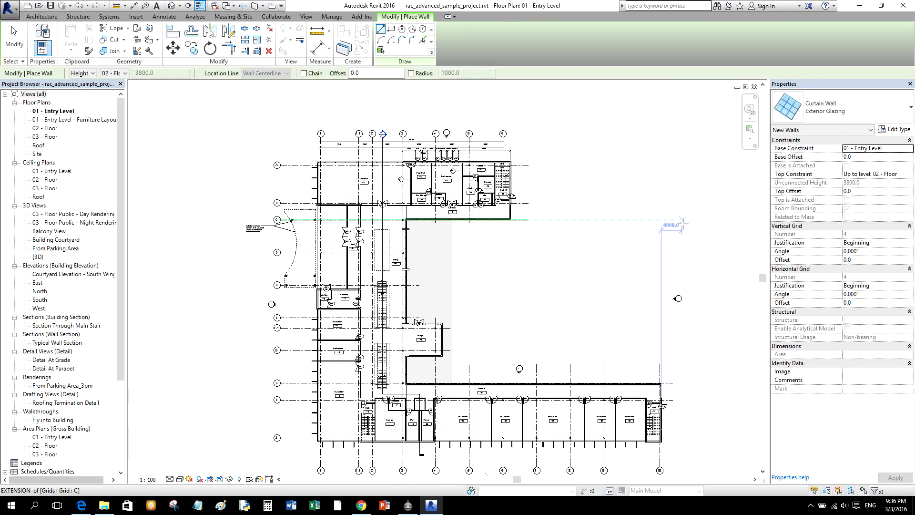
pyautogui.click(54, 496)
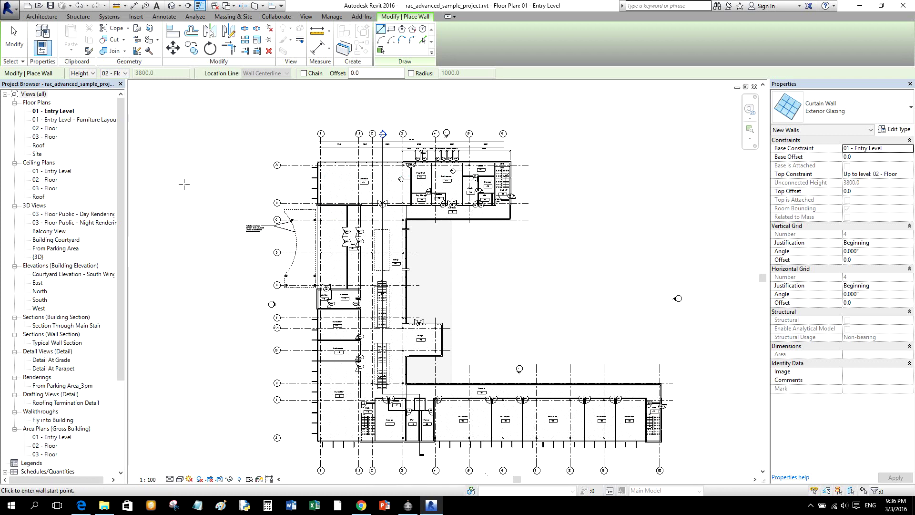
pyautogui.click(13, 42)
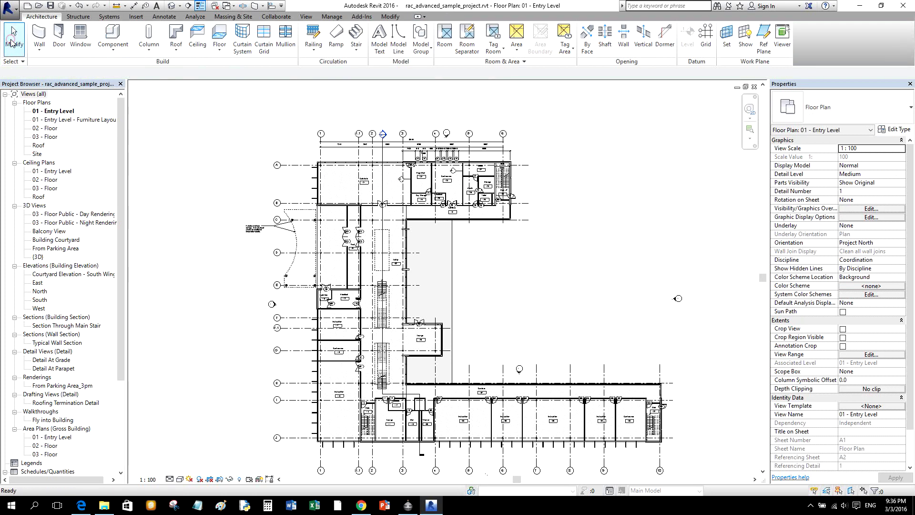